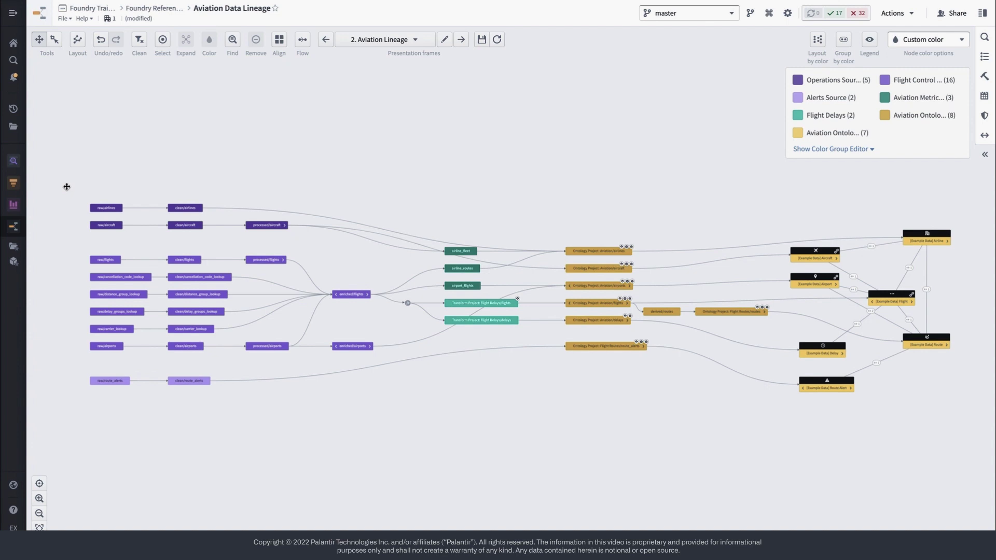
Step: Box-select the raw source, ontology and cleaning node groups, then focus on enriched/flights
key("shift")
left_click_drag(66, 187, 161, 397)
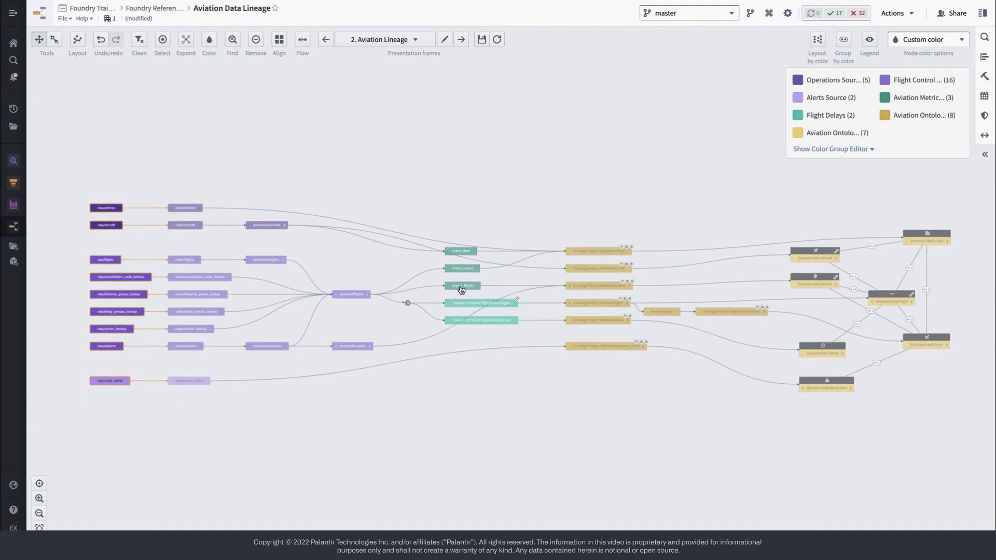
key("shift")
left_click_drag(555, 225, 787, 405)
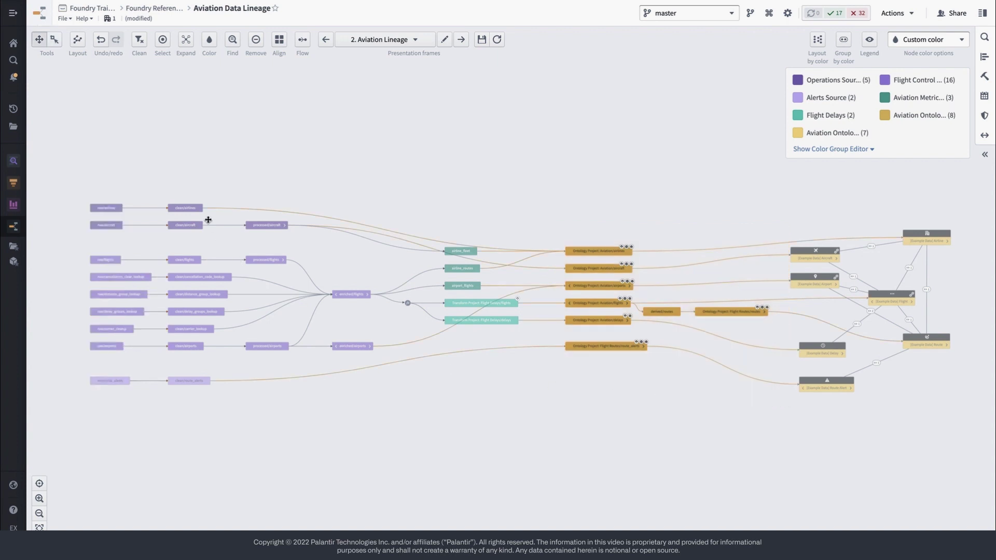
key("shift")
left_click_drag(165, 186, 537, 413)
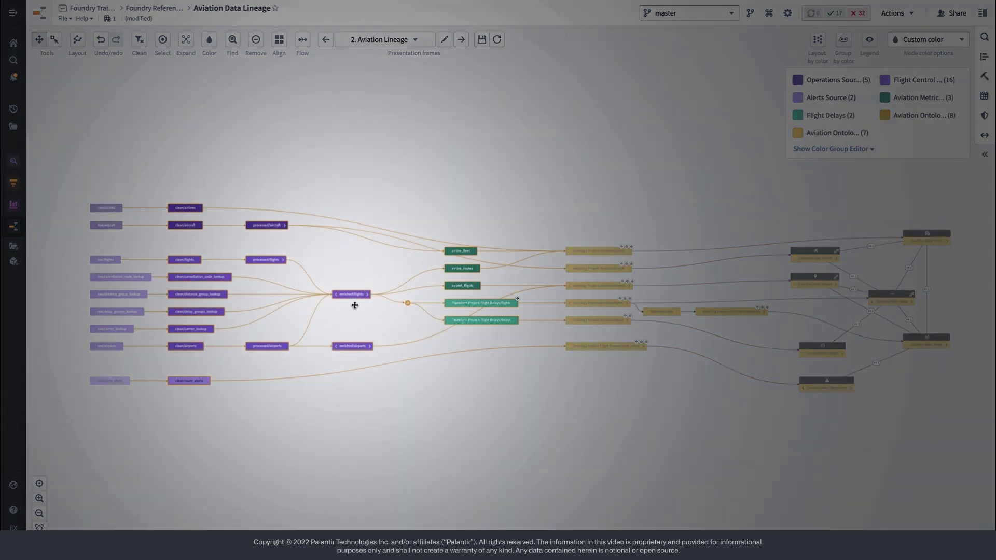
scroll(353, 300, "up", 3)
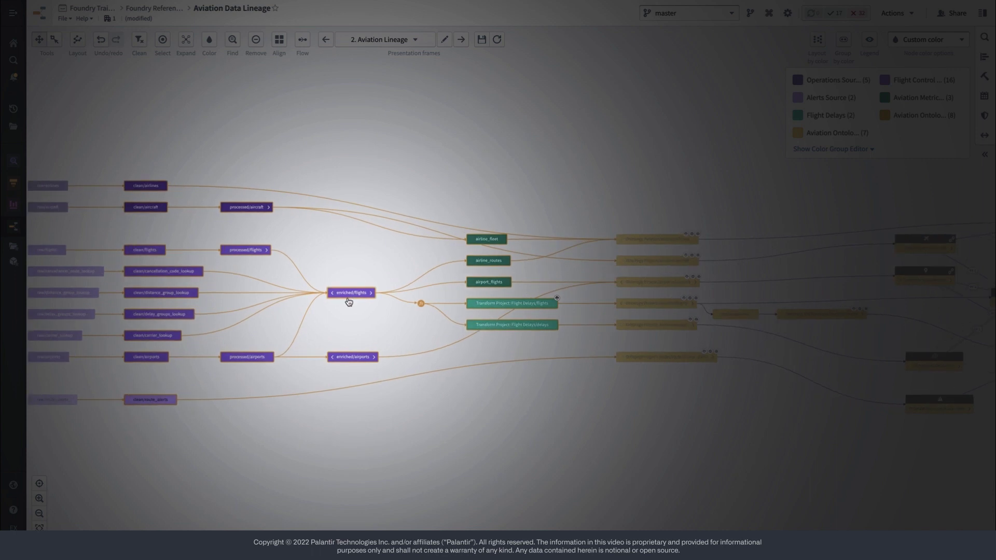
left_click(353, 297)
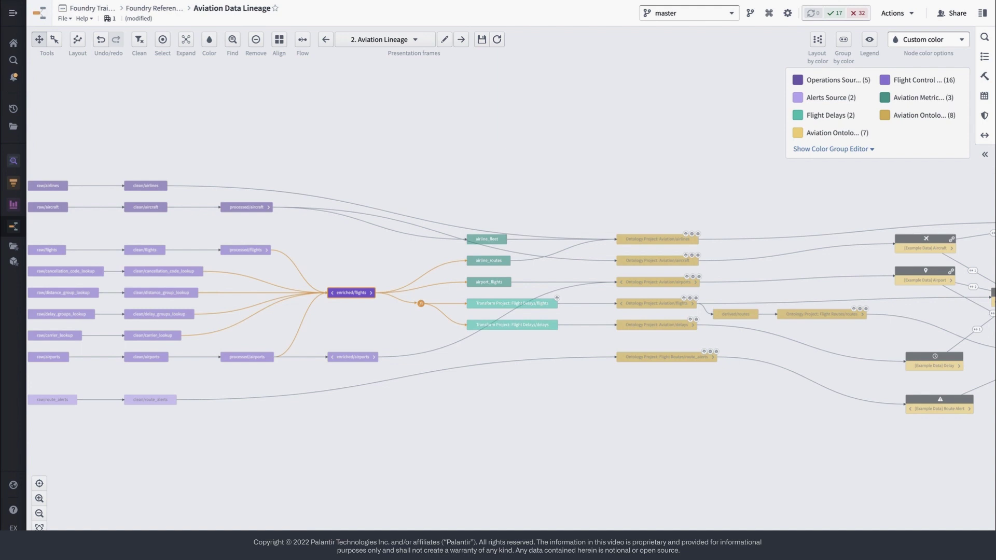
Step: Review the enriched/flights input and output declarations, then open flights.py in flight-control-system-repo
left_click_drag(50, 439, 56, 521)
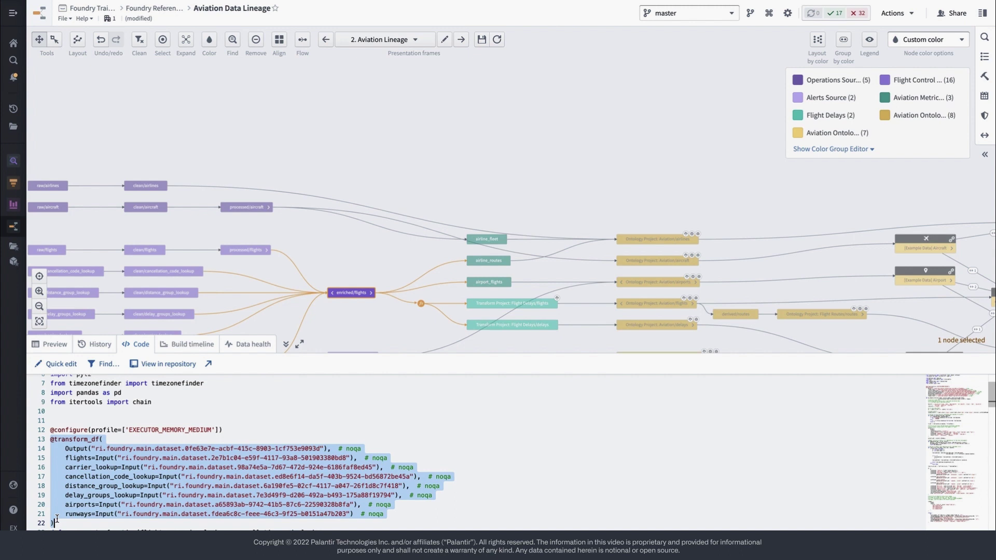
left_click(53, 522)
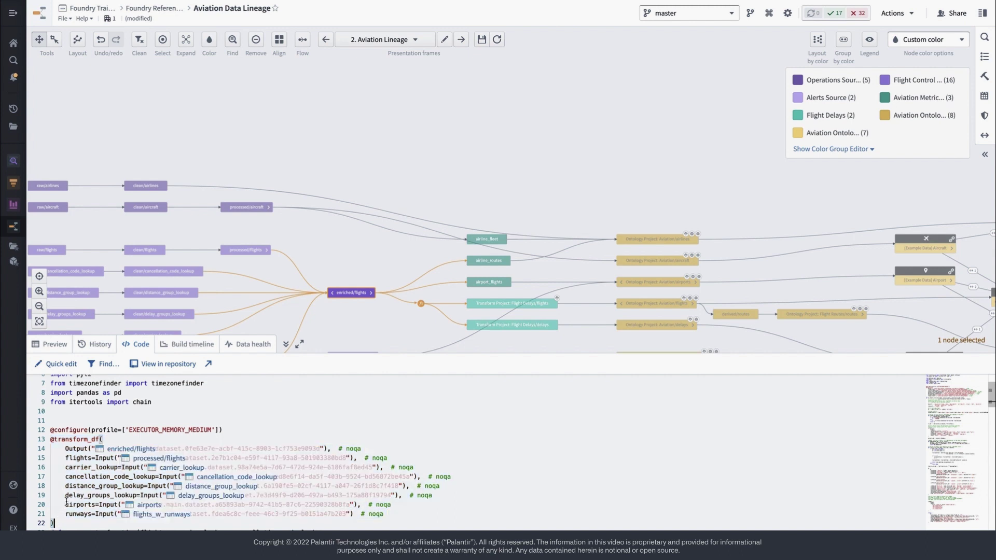
left_click(207, 364)
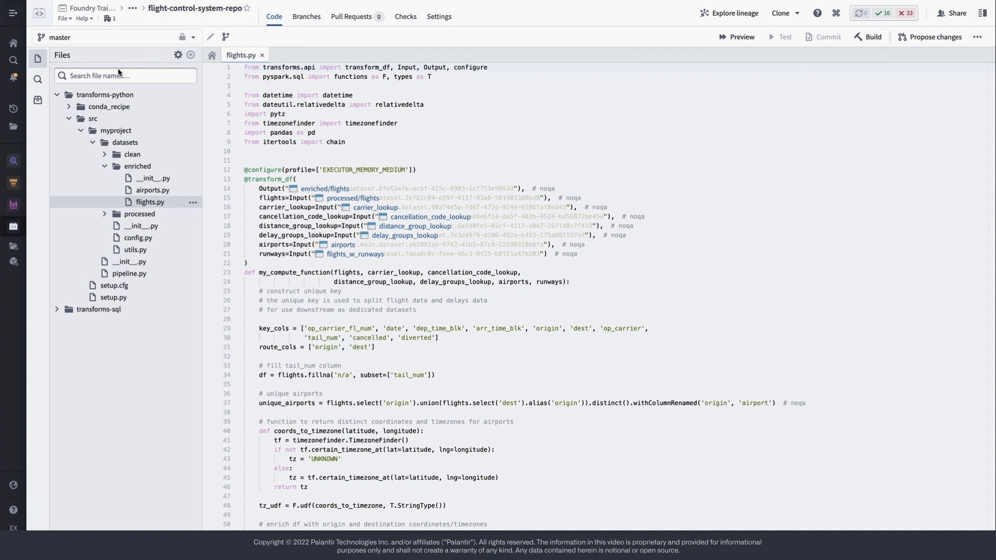
mouse_move(106, 94)
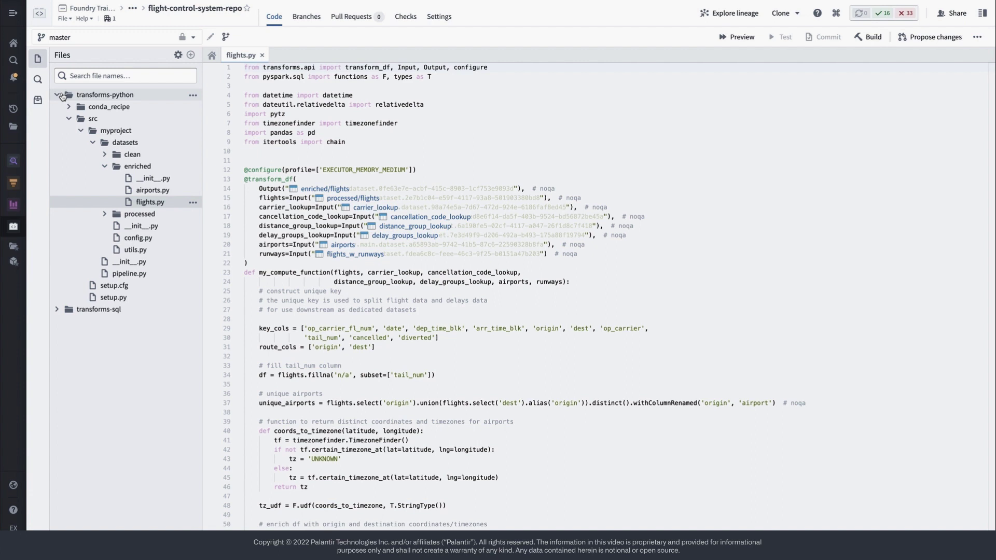
Step: Collapse and re-expand transforms-python, then open airports.py from the enriched folder
left_click(62, 95)
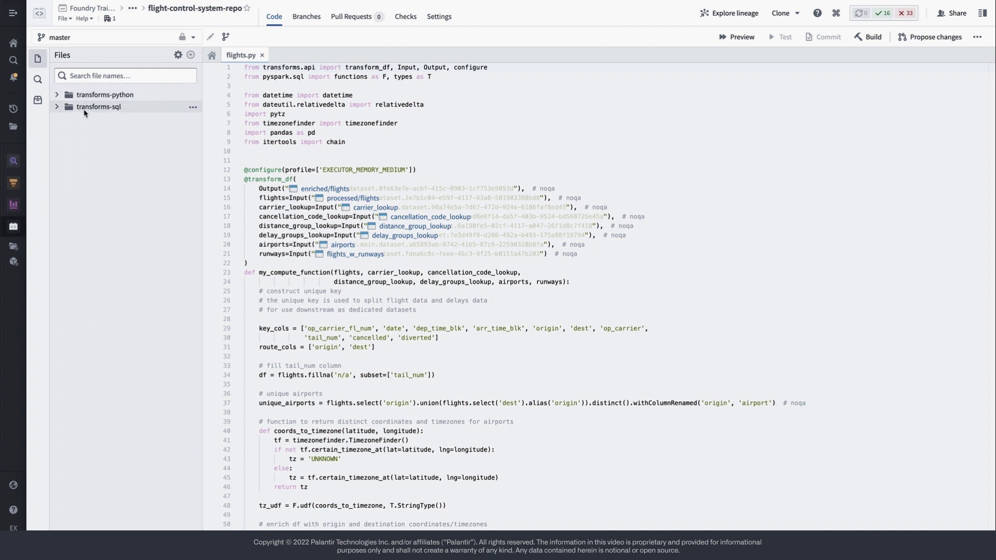
left_click(58, 95)
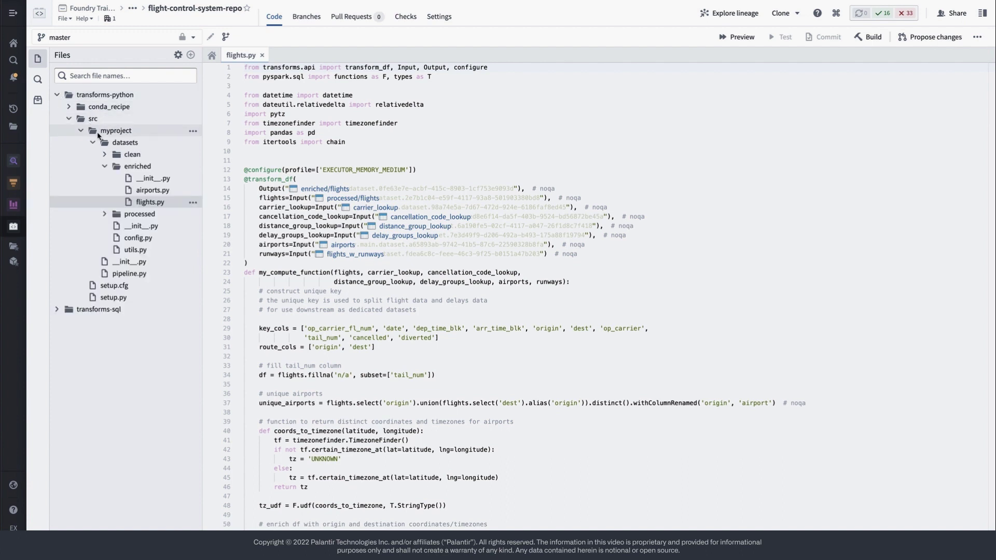
left_click(147, 193)
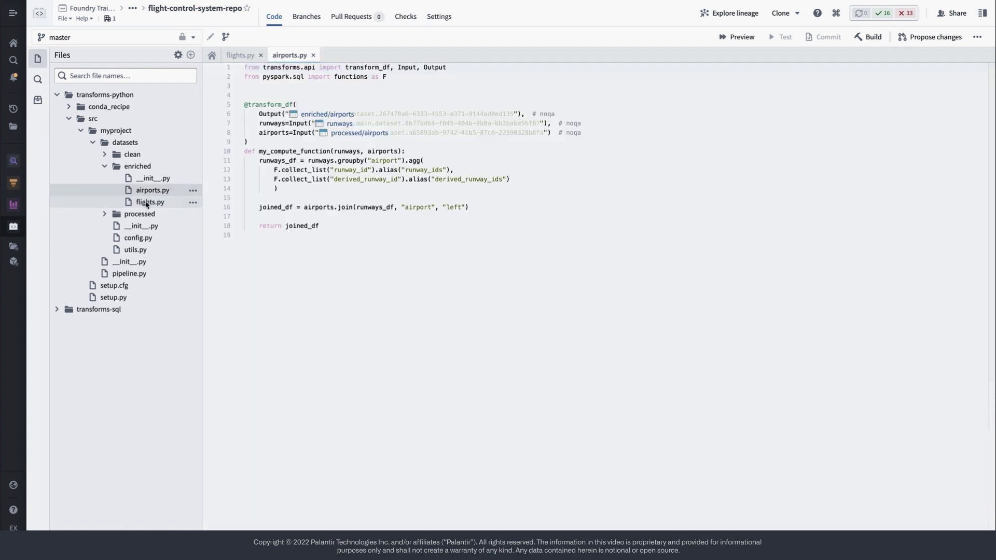
Step: Return to flights.py and cancel the new-branch prompt, staying on master
left_click(147, 204)
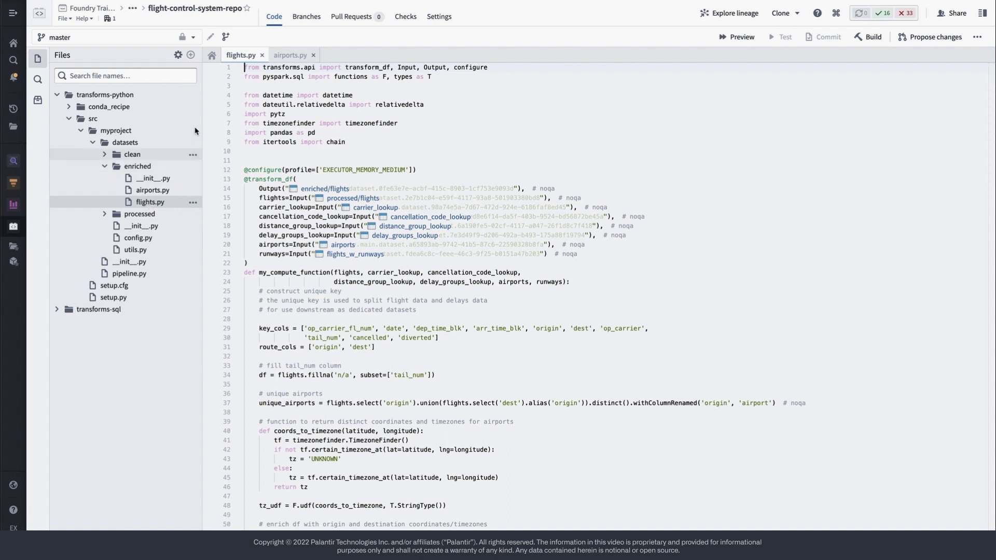
left_click(225, 39)
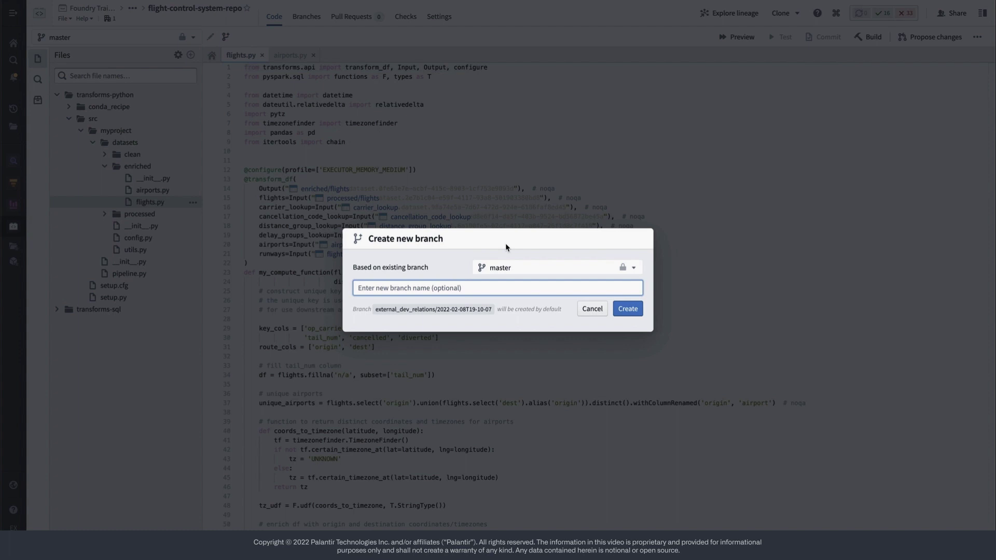
left_click(592, 310)
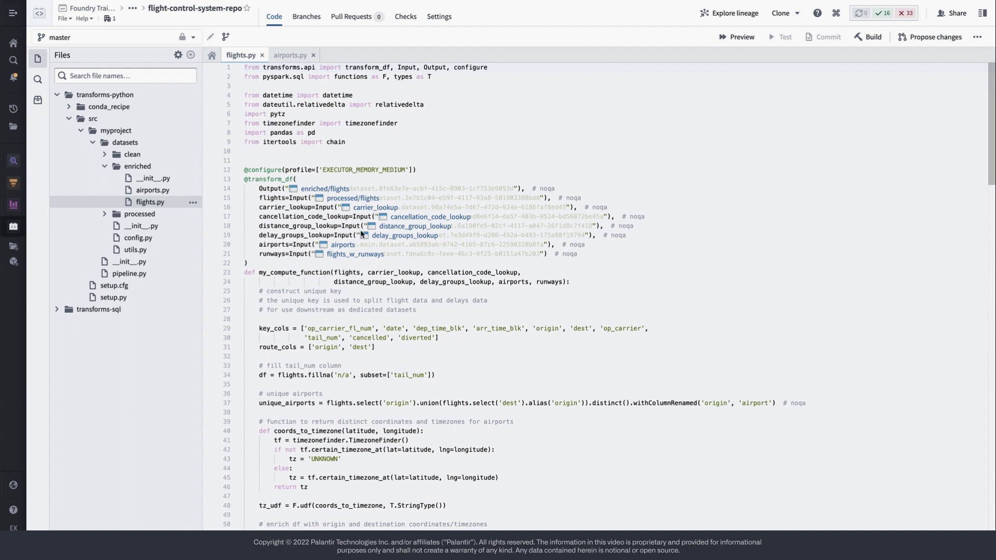
Step: Highlight the input and output declarations in flights.py and select my_compute_function
left_click_drag(245, 180, 254, 263)
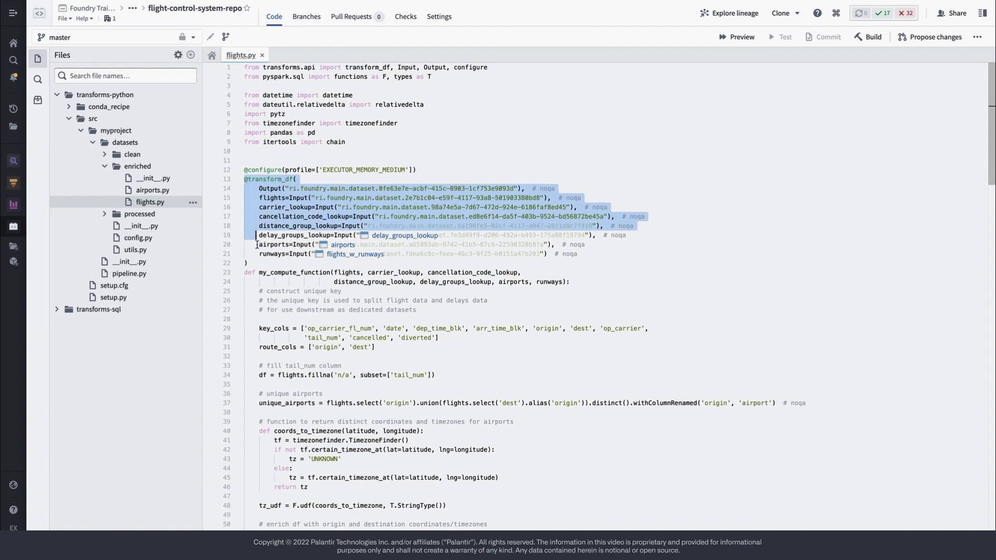
double_click(271, 273)
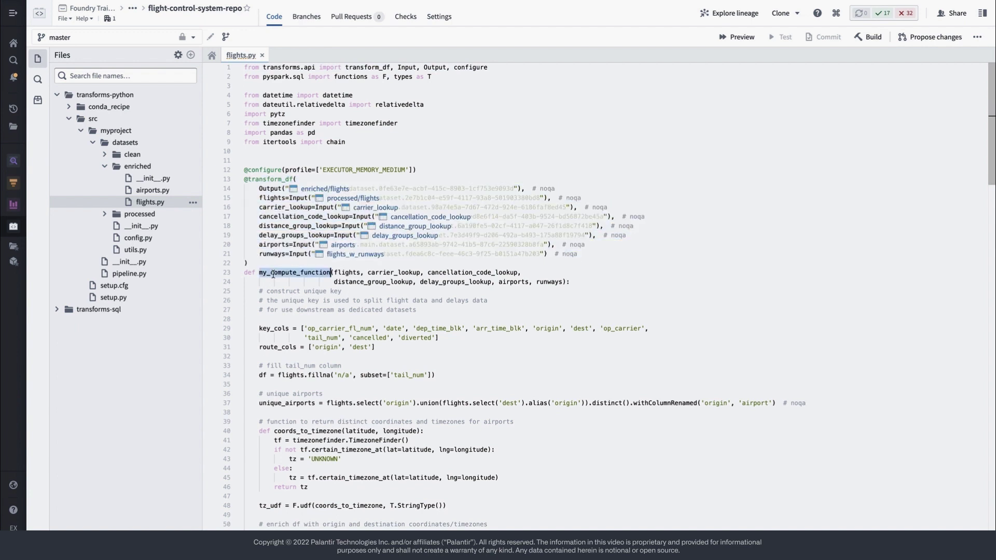
mouse_move(295, 273)
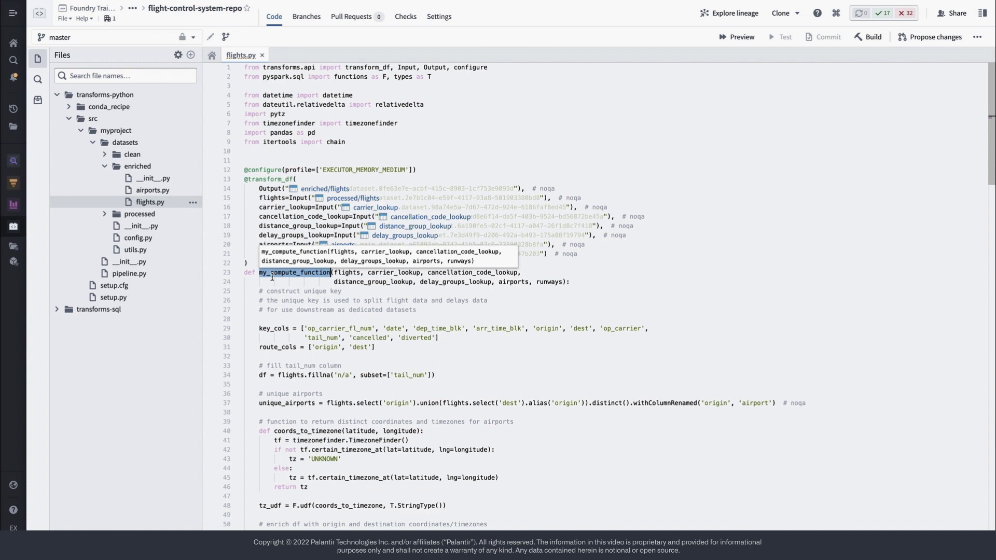
scroll(272, 276, "down", 3)
scroll(272, 276, "down", 1)
scroll(271, 276, "down", 2)
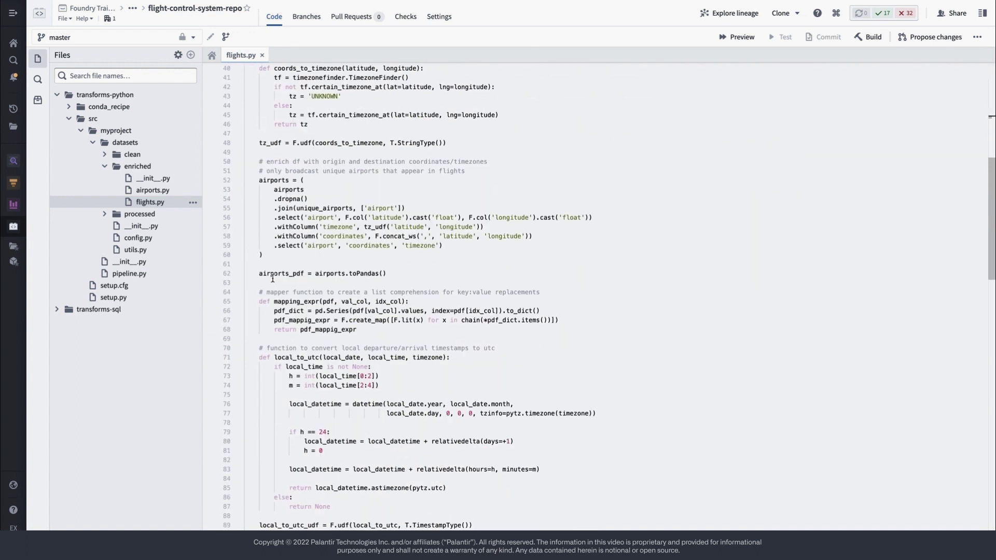
scroll(272, 277, "down", 2)
scroll(271, 278, "down", 1)
scroll(272, 278, "down", 2)
scroll(272, 278, "down", 2)
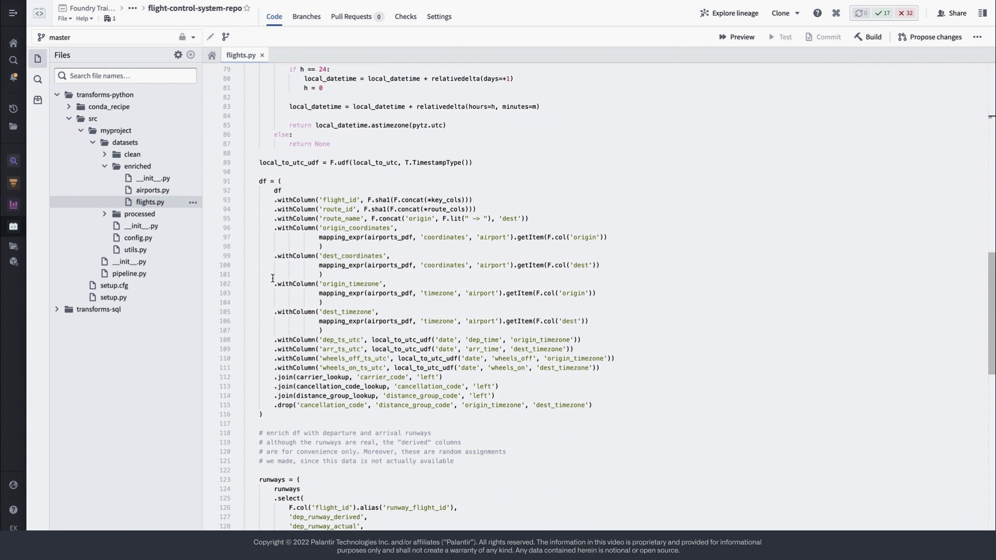
scroll(272, 278, "down", 3)
scroll(271, 278, "down", 1)
scroll(272, 278, "up", 1)
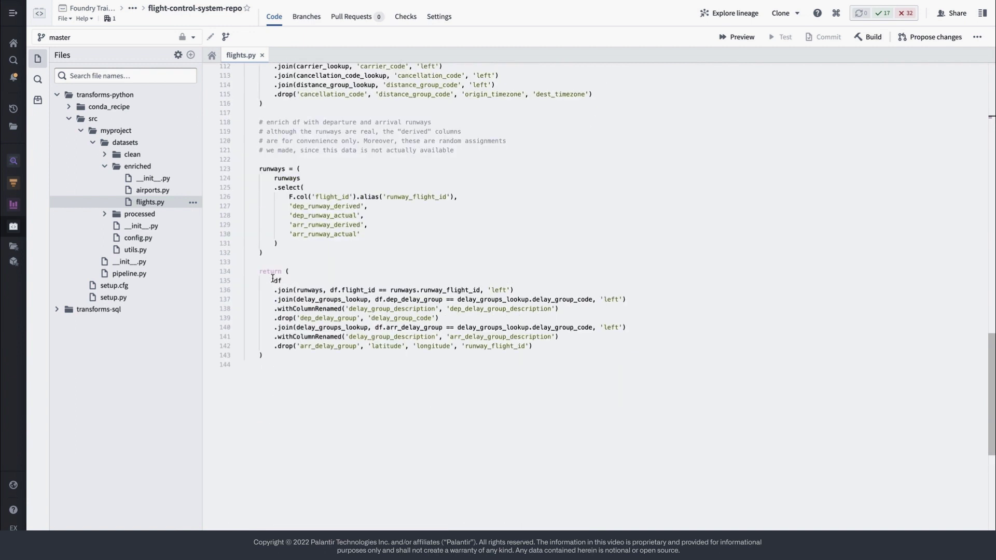
scroll(271, 278, "up", 2)
scroll(272, 278, "up", 2)
scroll(271, 278, "up", 4)
scroll(272, 278, "up", 1)
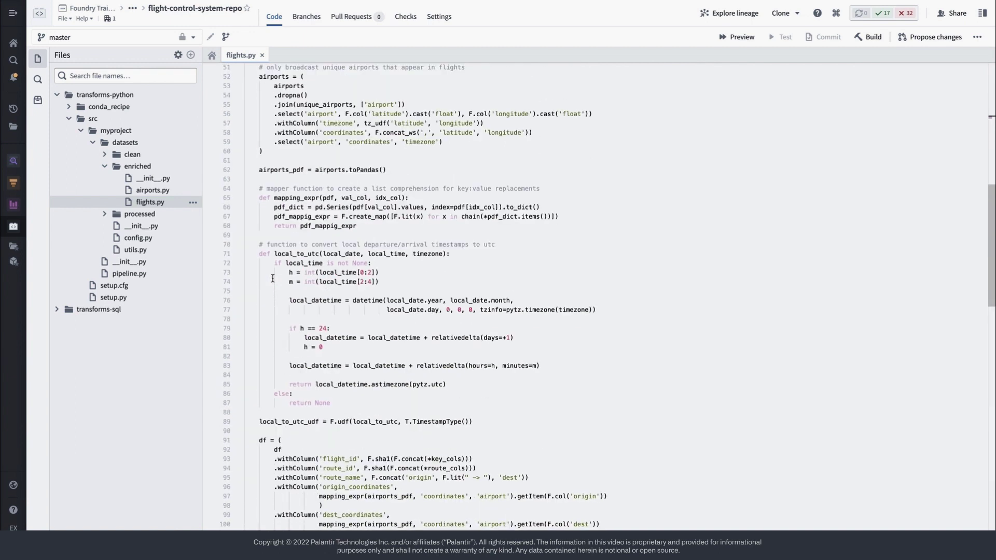
scroll(272, 277, "up", 2)
scroll(272, 278, "up", 4)
scroll(271, 277, "up", 2)
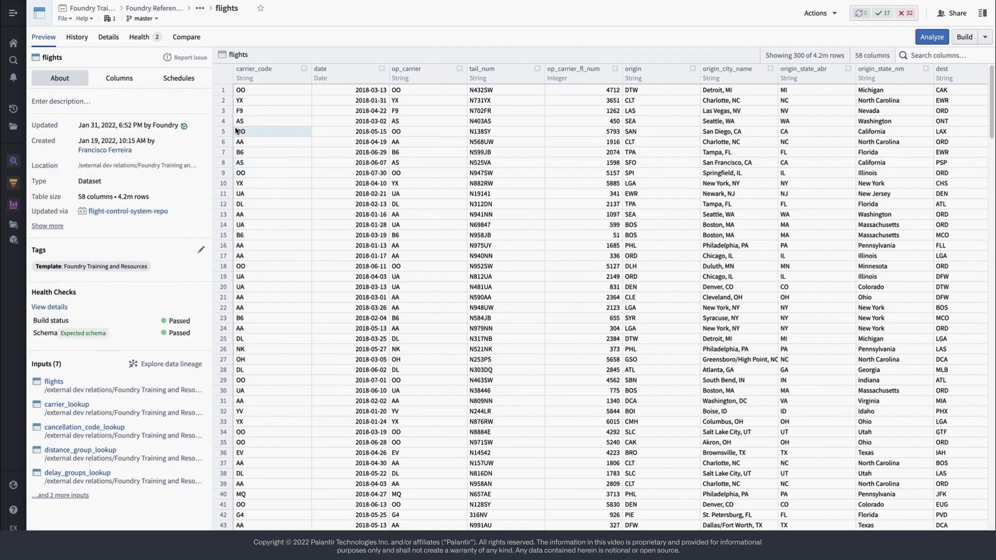
Step: Show the flights dataset's Details overview, its Files list and the Job spec JSON
left_click(114, 39)
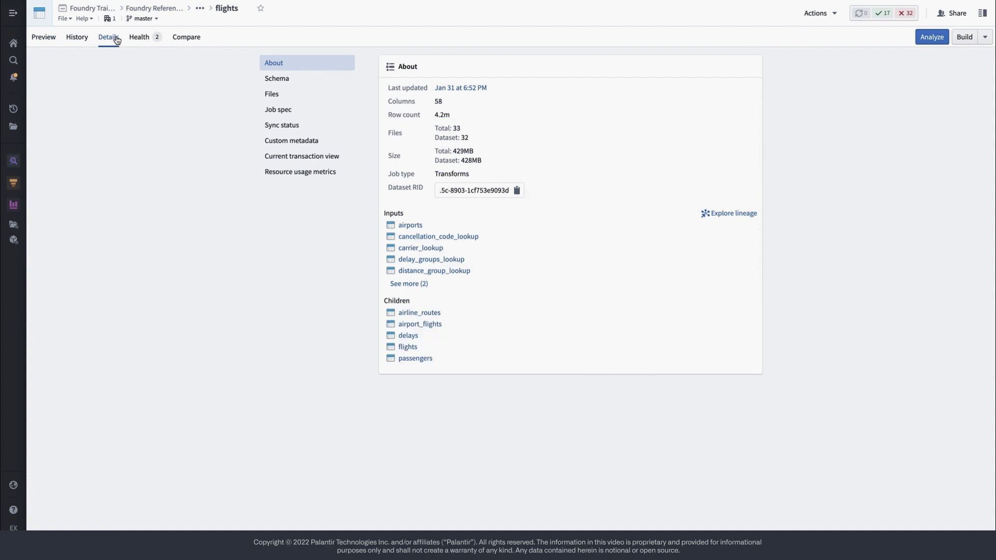
left_click(262, 93)
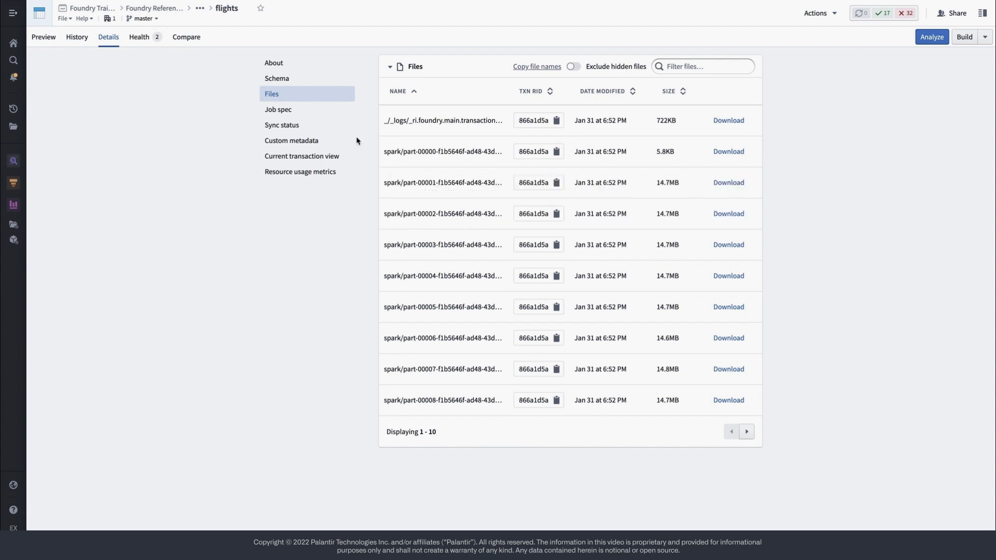
left_click(337, 111)
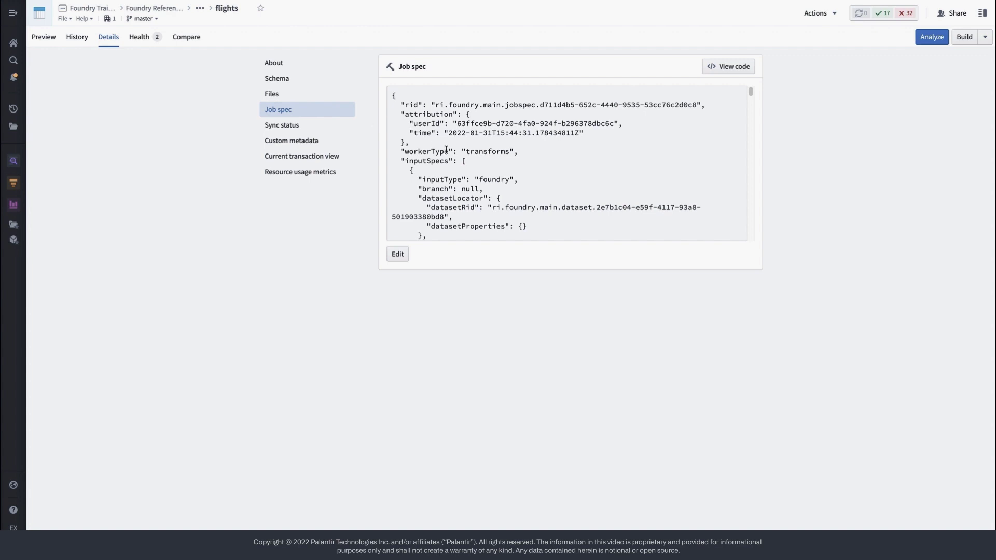
scroll(446, 151, "down", 1)
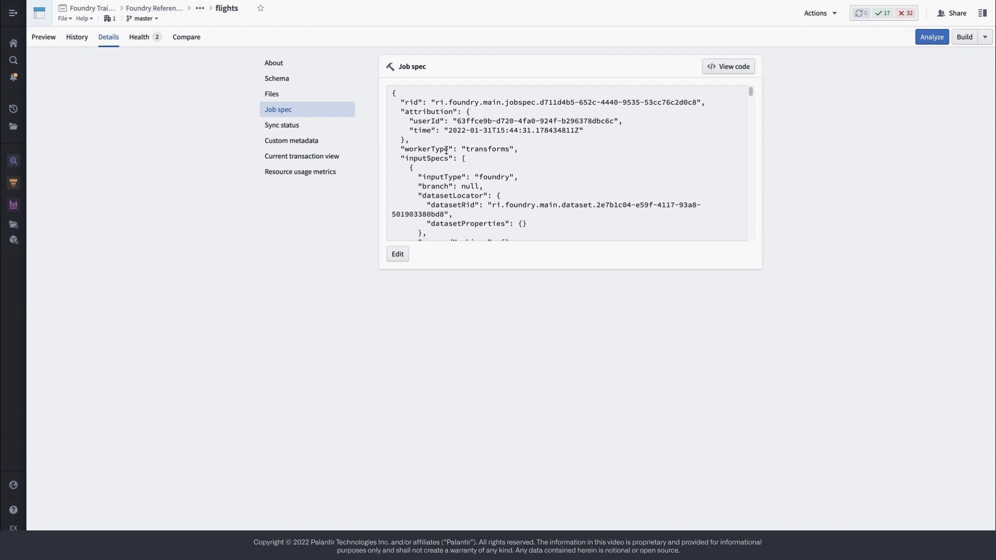
scroll(446, 150, "down", 1)
scroll(446, 151, "down", 2)
scroll(445, 150, "down", 1)
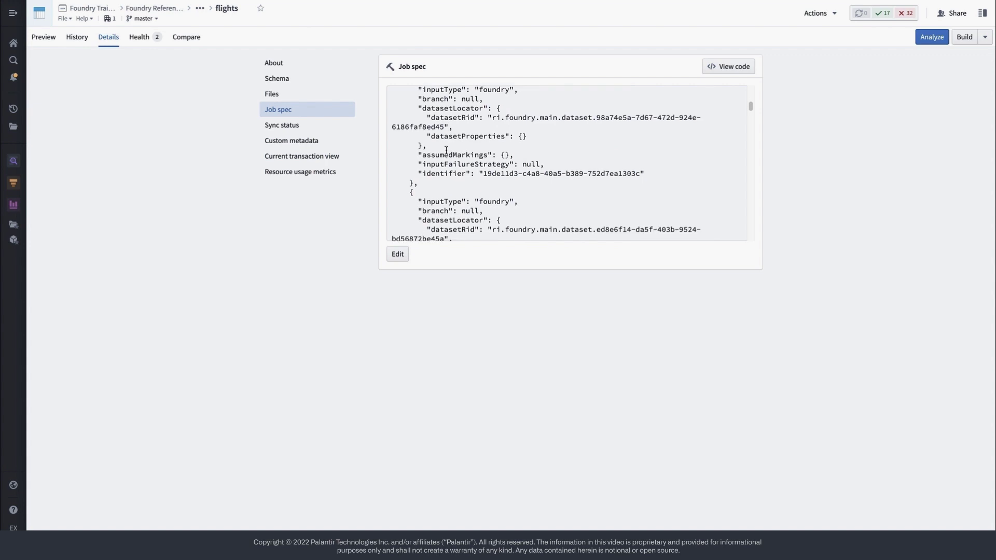
scroll(446, 150, "down", 1)
scroll(446, 150, "down", 1)
scroll(446, 150, "down", 1)
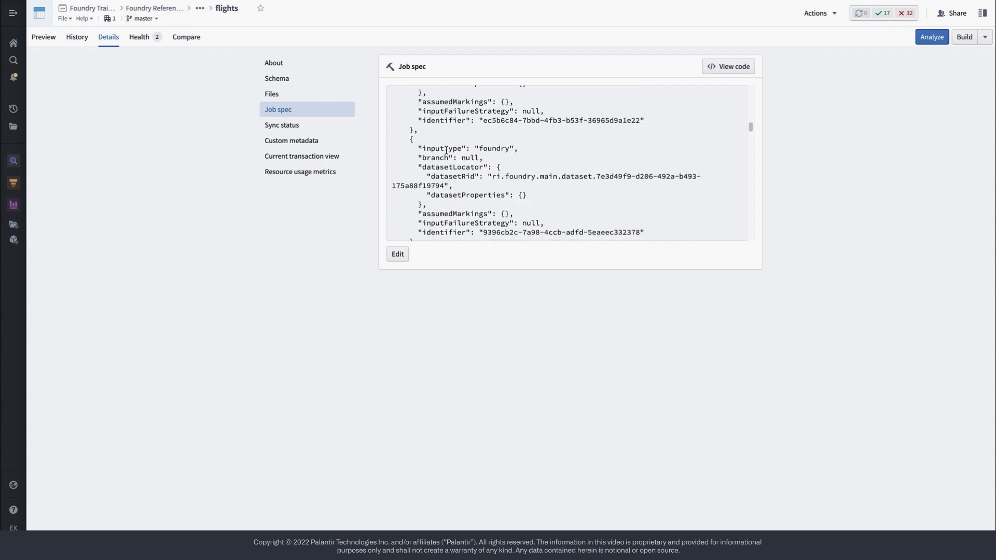
scroll(446, 151, "down", 1)
scroll(446, 151, "down", 1)
scroll(446, 151, "down", 1)
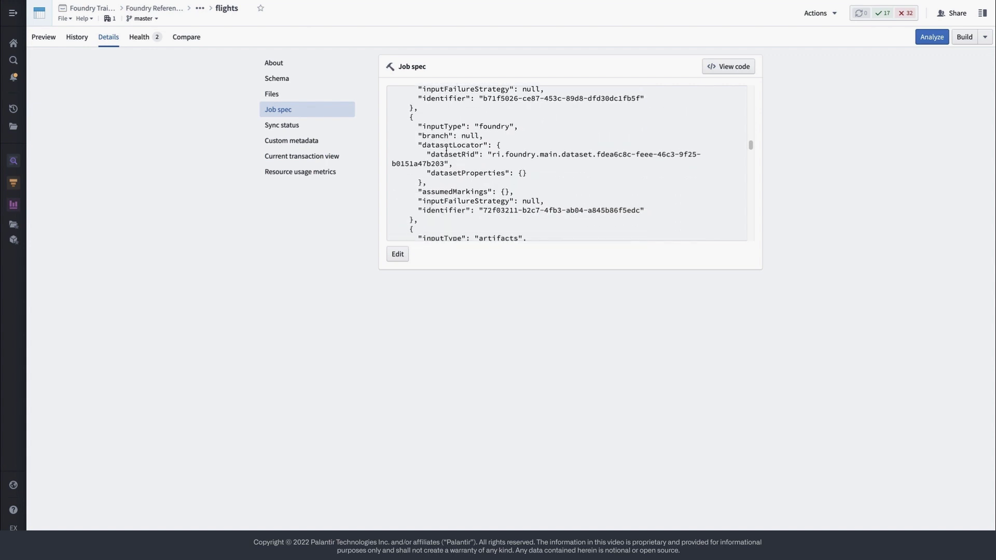
scroll(446, 151, "down", 1)
scroll(446, 150, "down", 1)
scroll(446, 151, "down", 1)
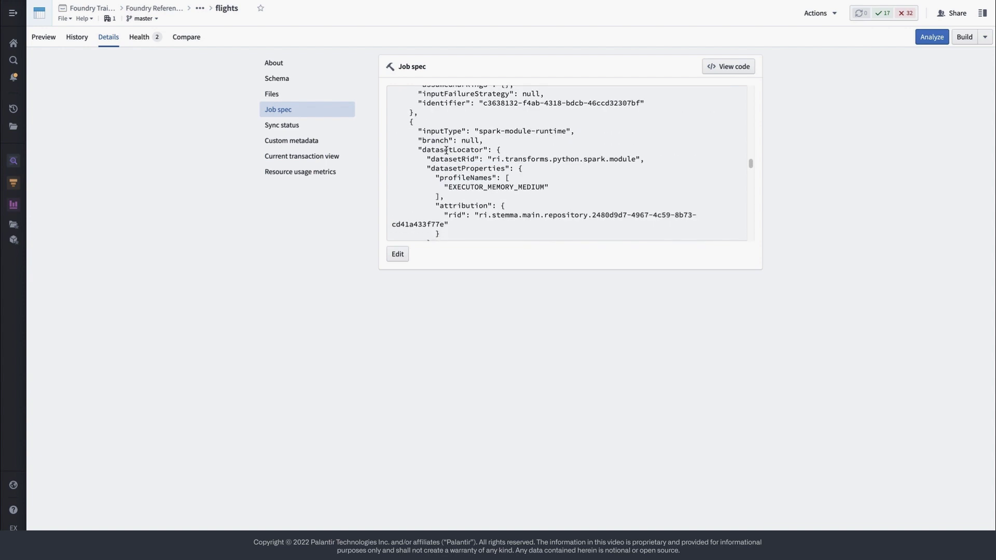
scroll(446, 149, "down", 1)
scroll(446, 150, "down", 1)
scroll(446, 150, "down", 1)
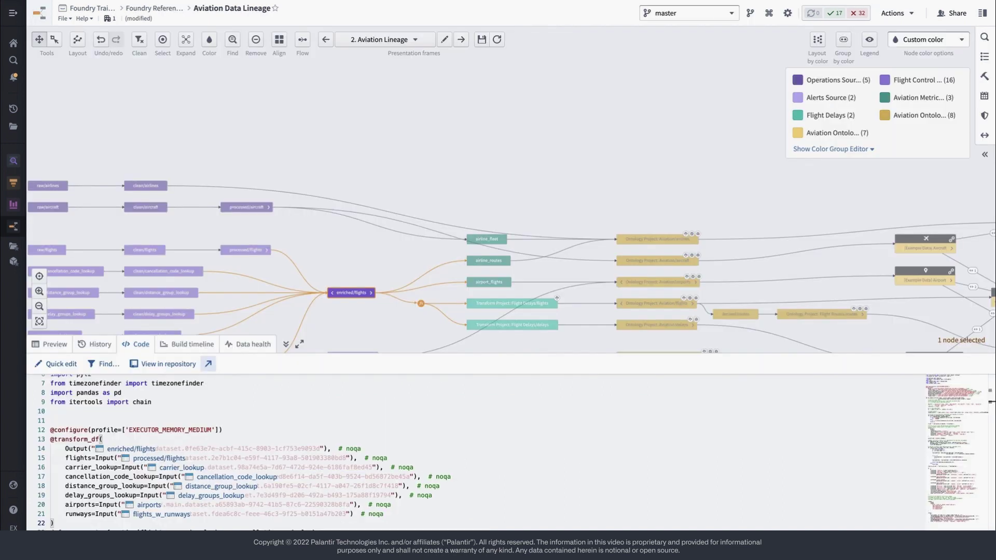
scroll(344, 244, "down", 2)
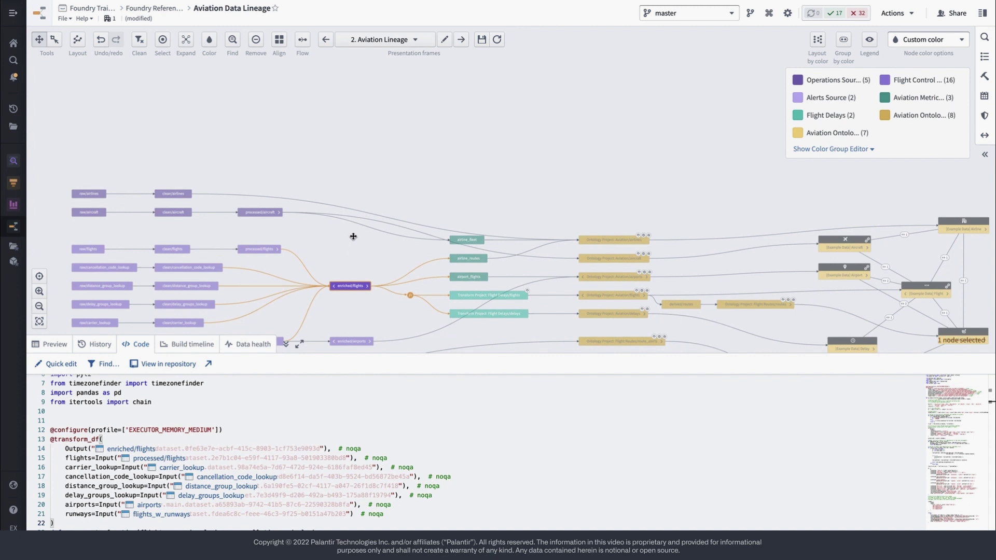
Step: Hide the Code panel and open Aviation Ontology Schedule: 21 will-build, 6 target, 9 trigger datasets
left_click_drag(353, 236, 349, 216)
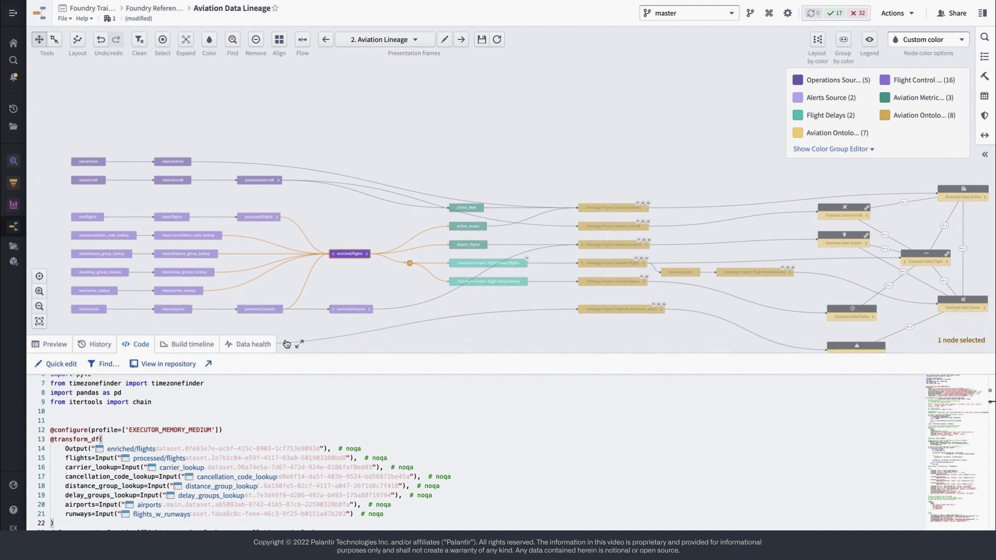
left_click(287, 344)
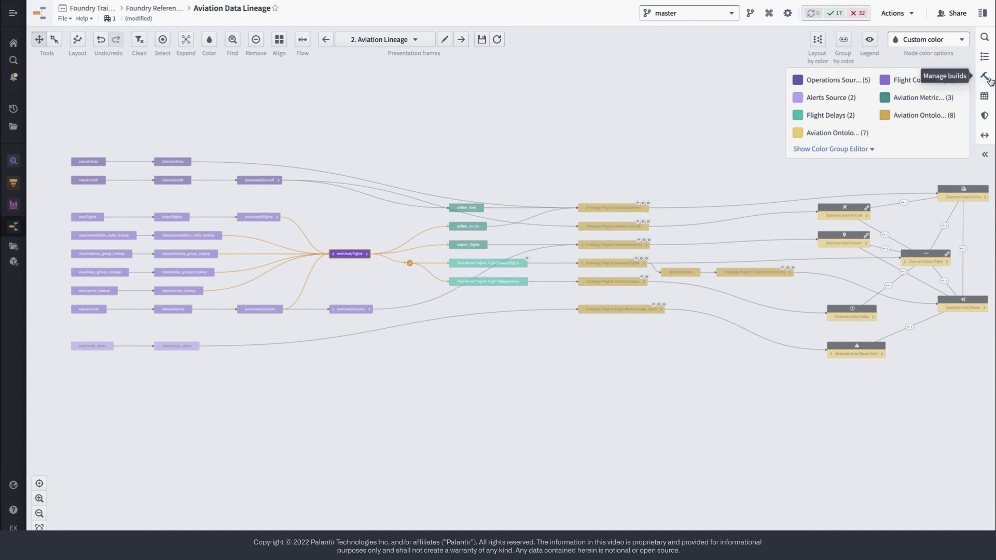
left_click(986, 95)
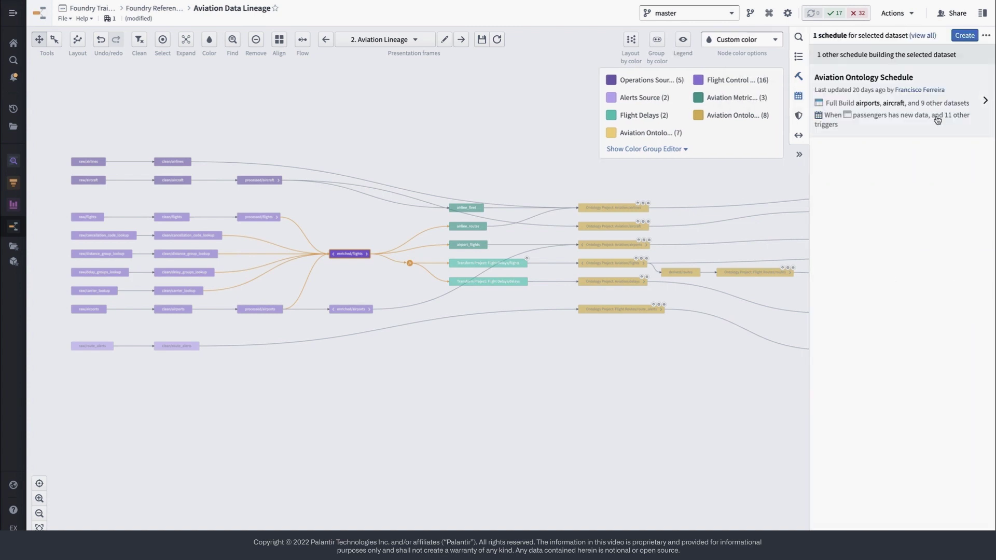
left_click(964, 78)
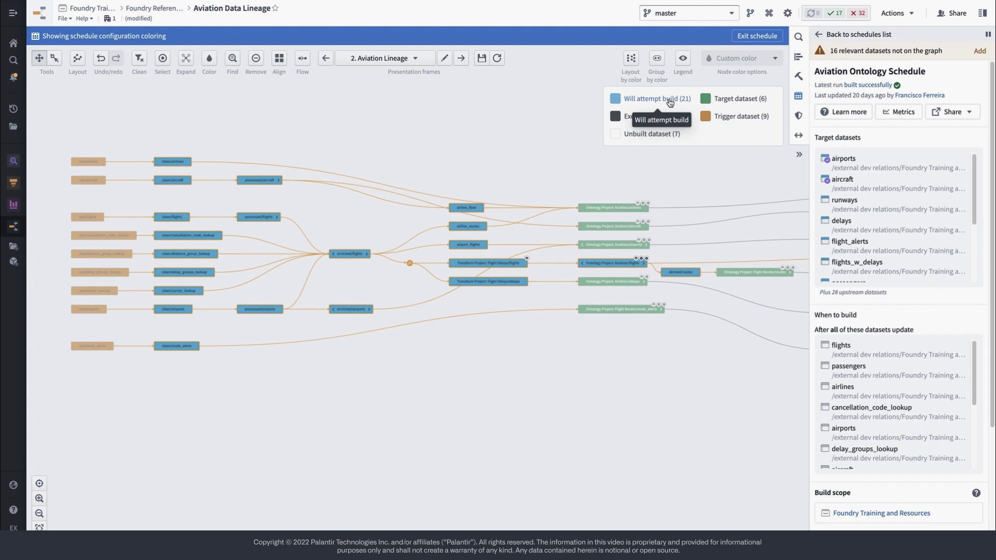
Step: Review the schedule's metrics (4 runs, 2 succeeded) and version history, then open Palantir documentation
left_click(903, 111)
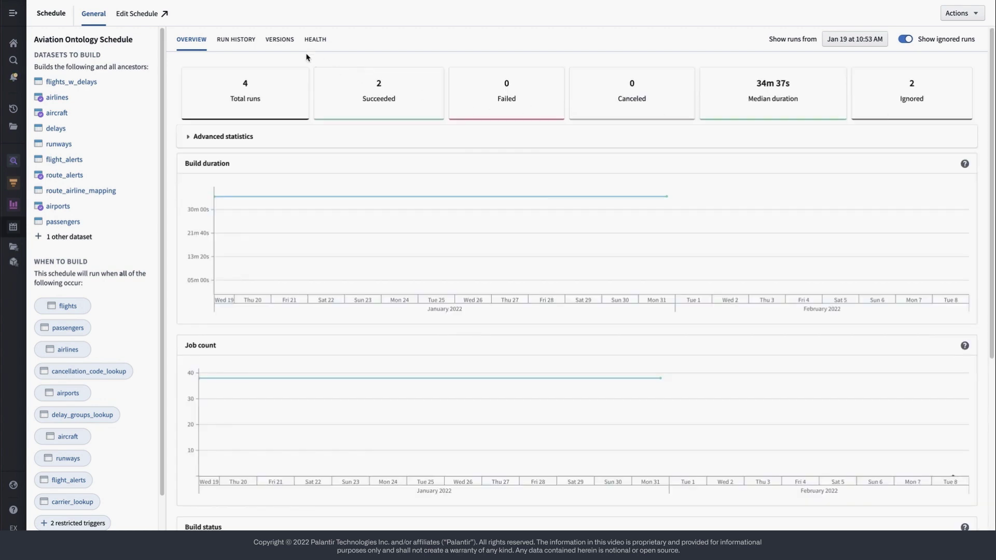
left_click(274, 41)
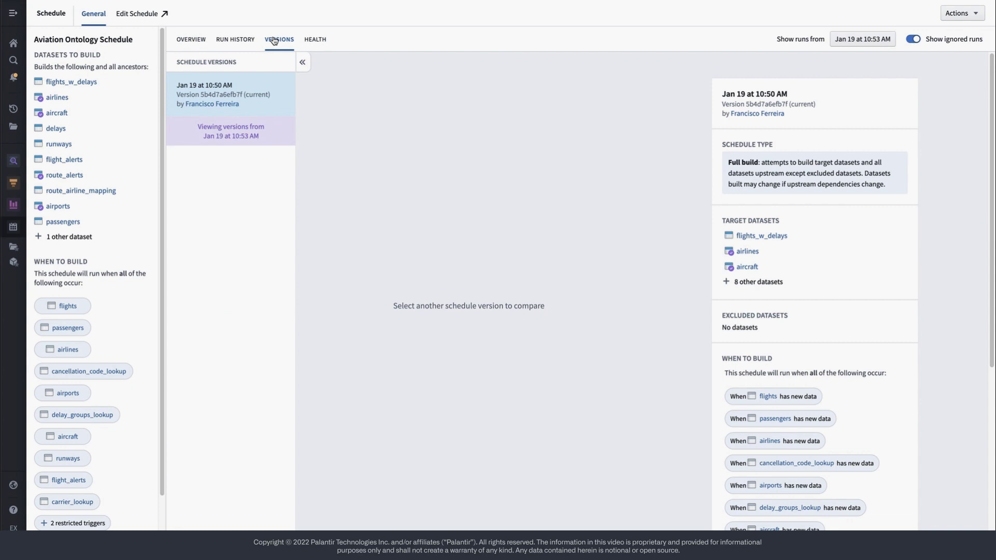
left_click(13, 509)
left_click(102, 501)
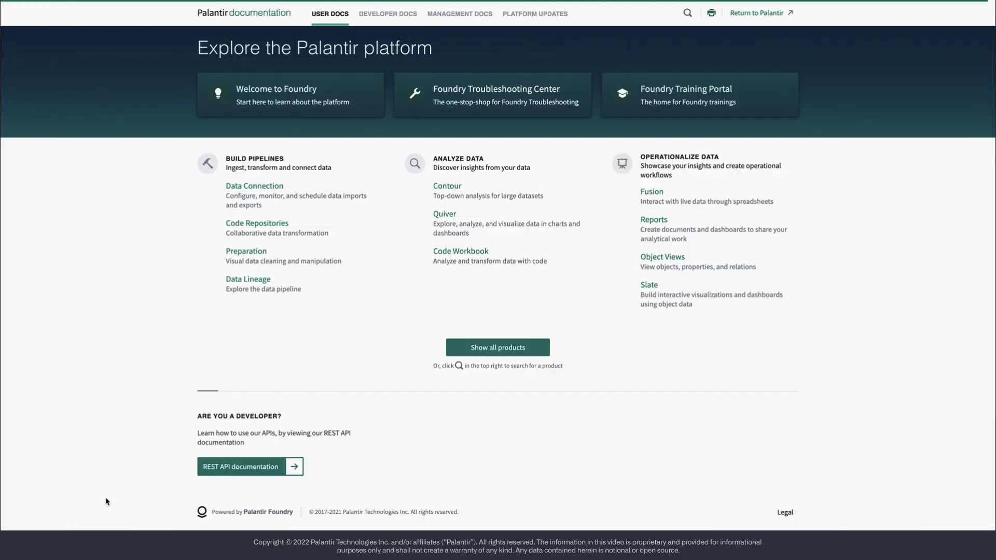
Step: Go to the Code Repositories docs and its Pipelines and best practices page
left_click(229, 243)
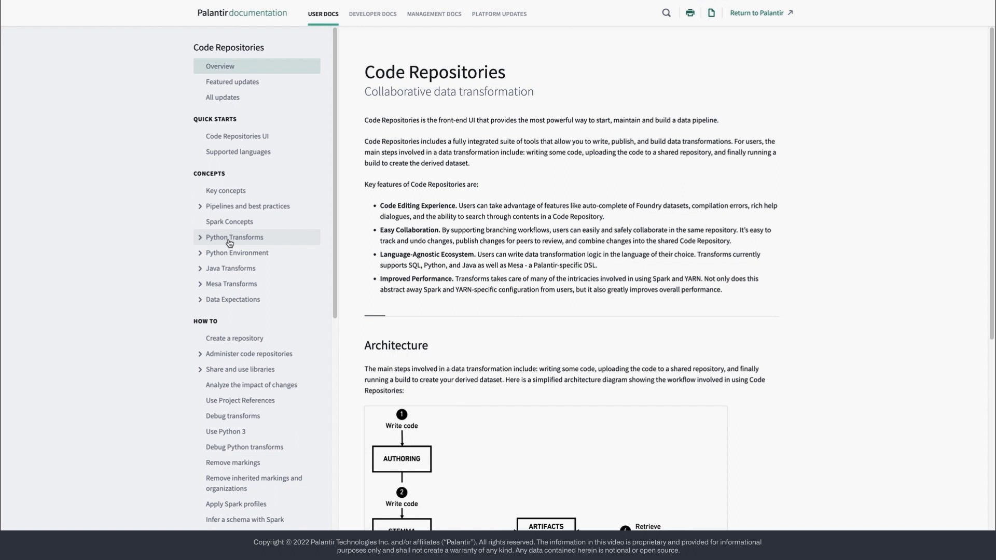
left_click(244, 209)
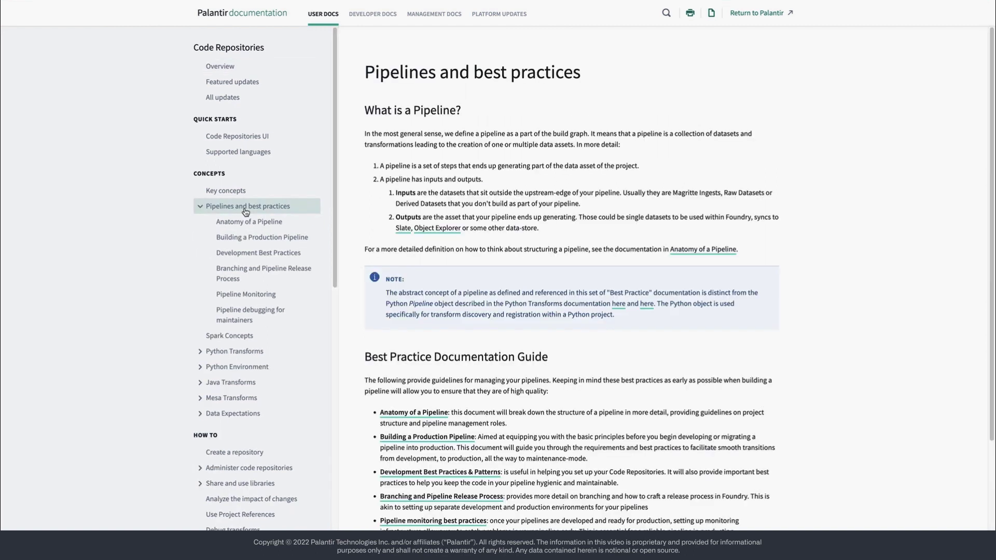